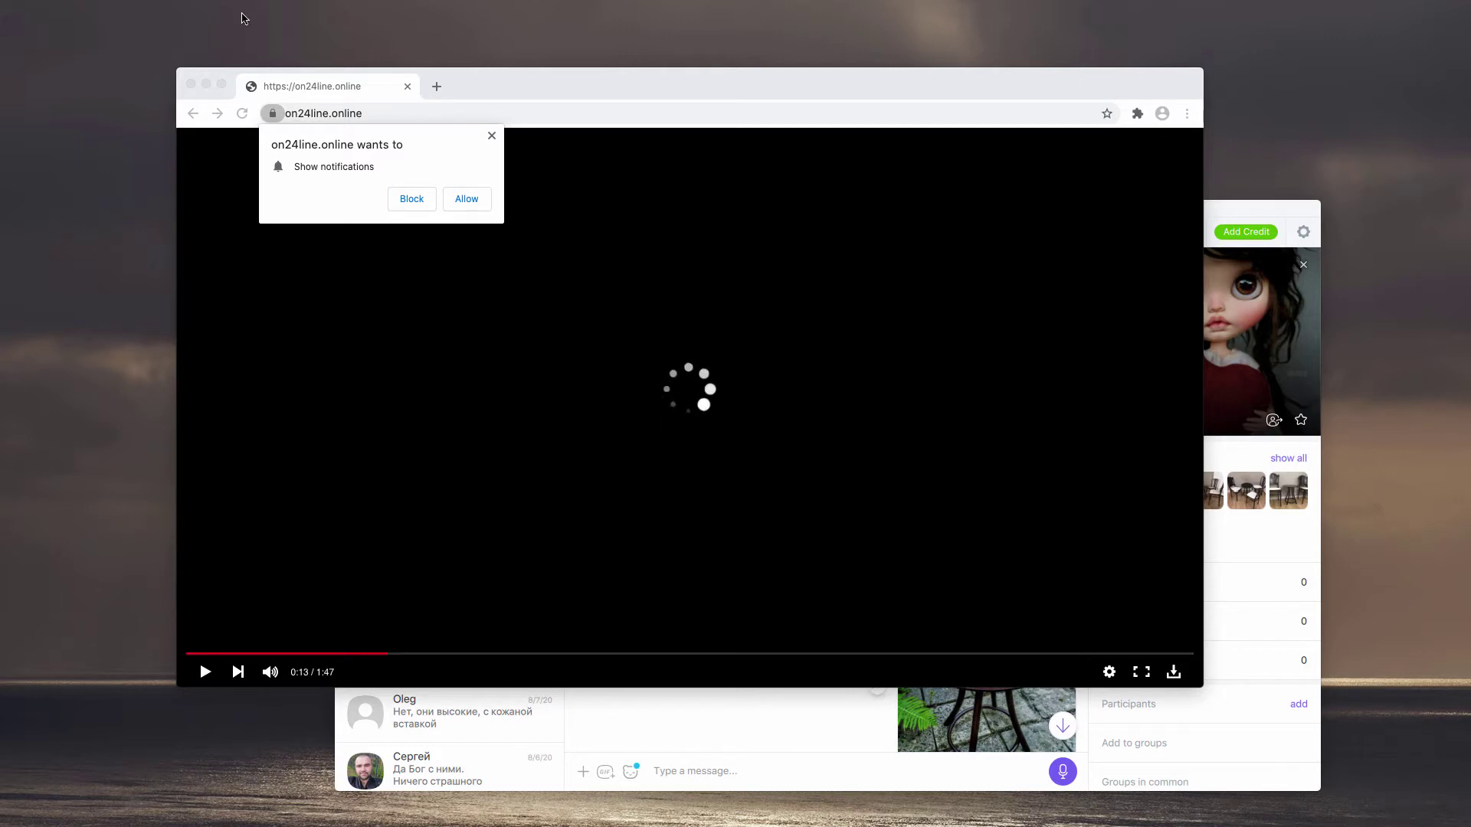
In a new tab, go to Chrome's Site Settings > Notifications and scroll to the Allow list
{"action": "left_click", "coordinate": [475, 206]}
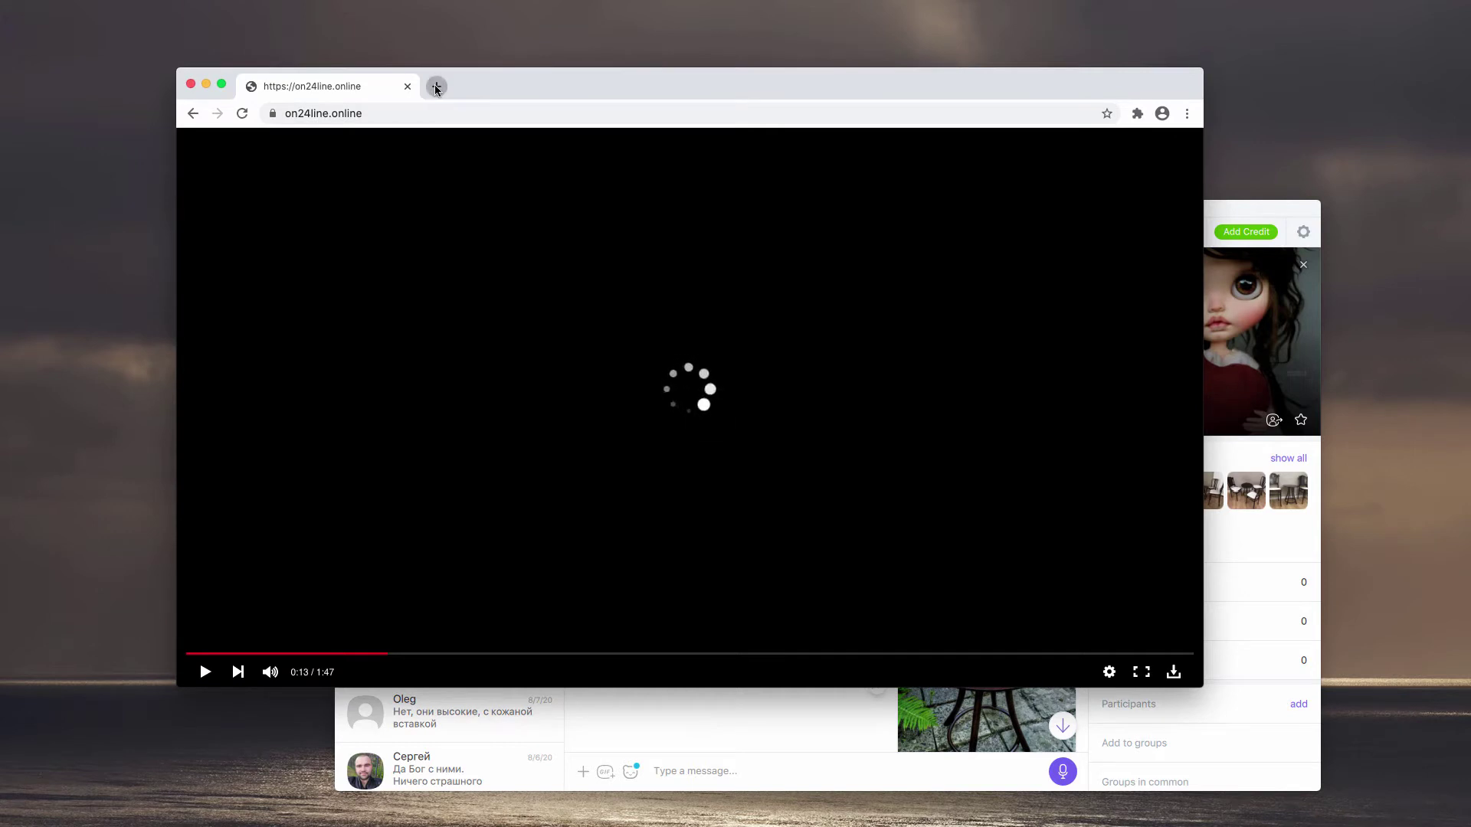
{"action": "left_click", "coordinate": [436, 87]}
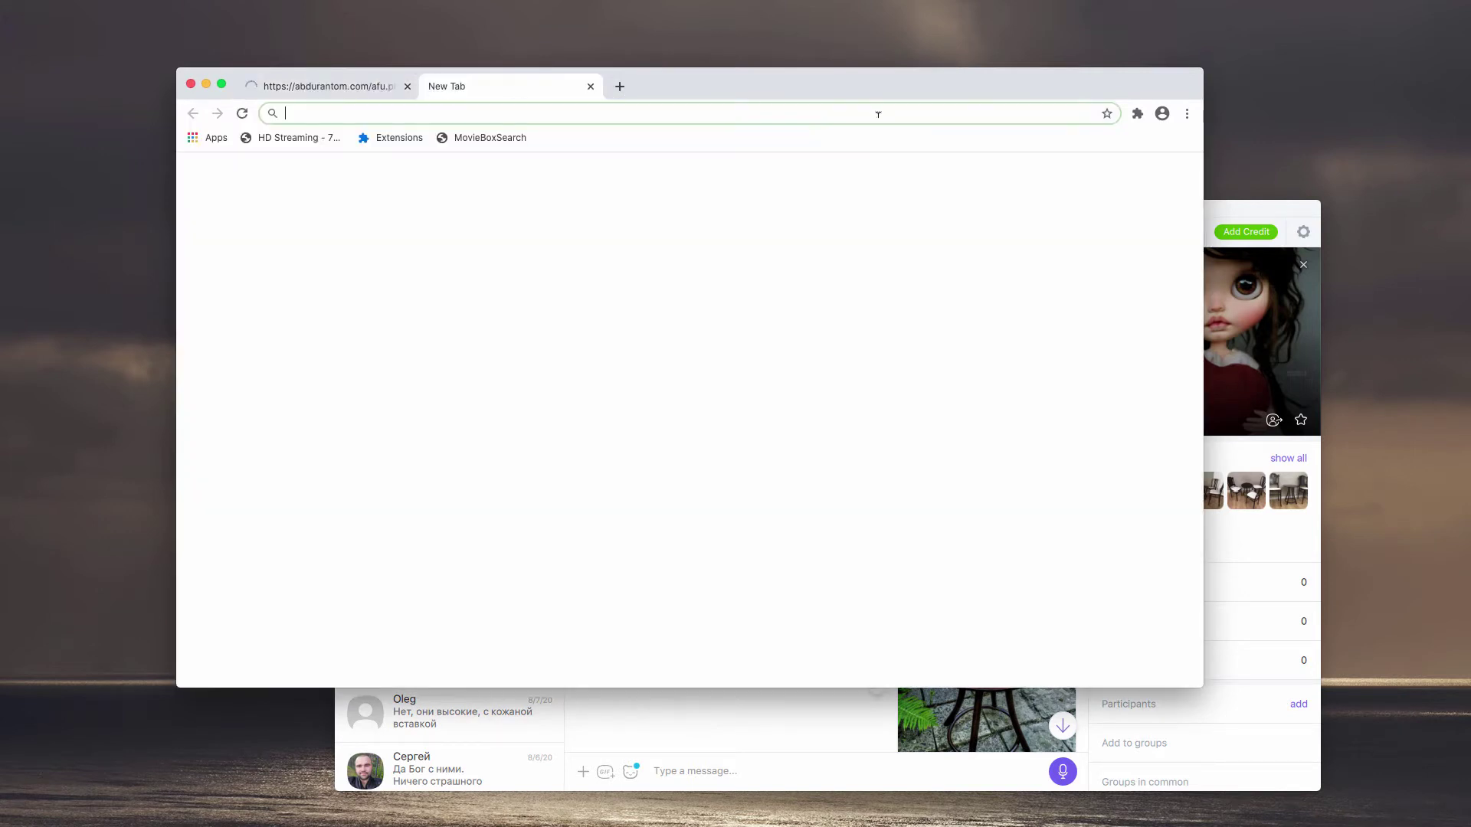
{"action": "left_click", "coordinate": [1187, 113]}
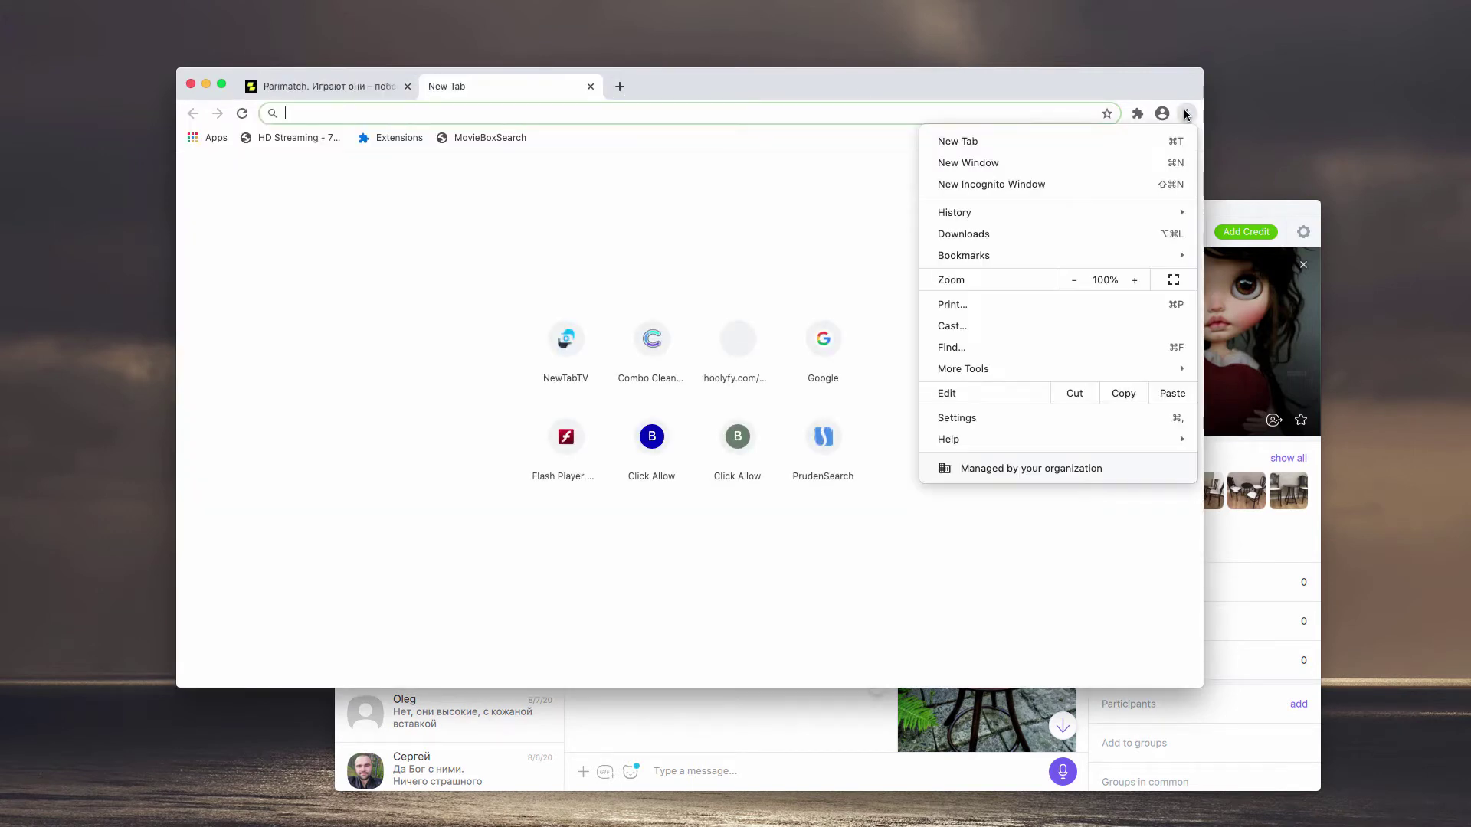
{"action": "left_click", "coordinate": [968, 419]}
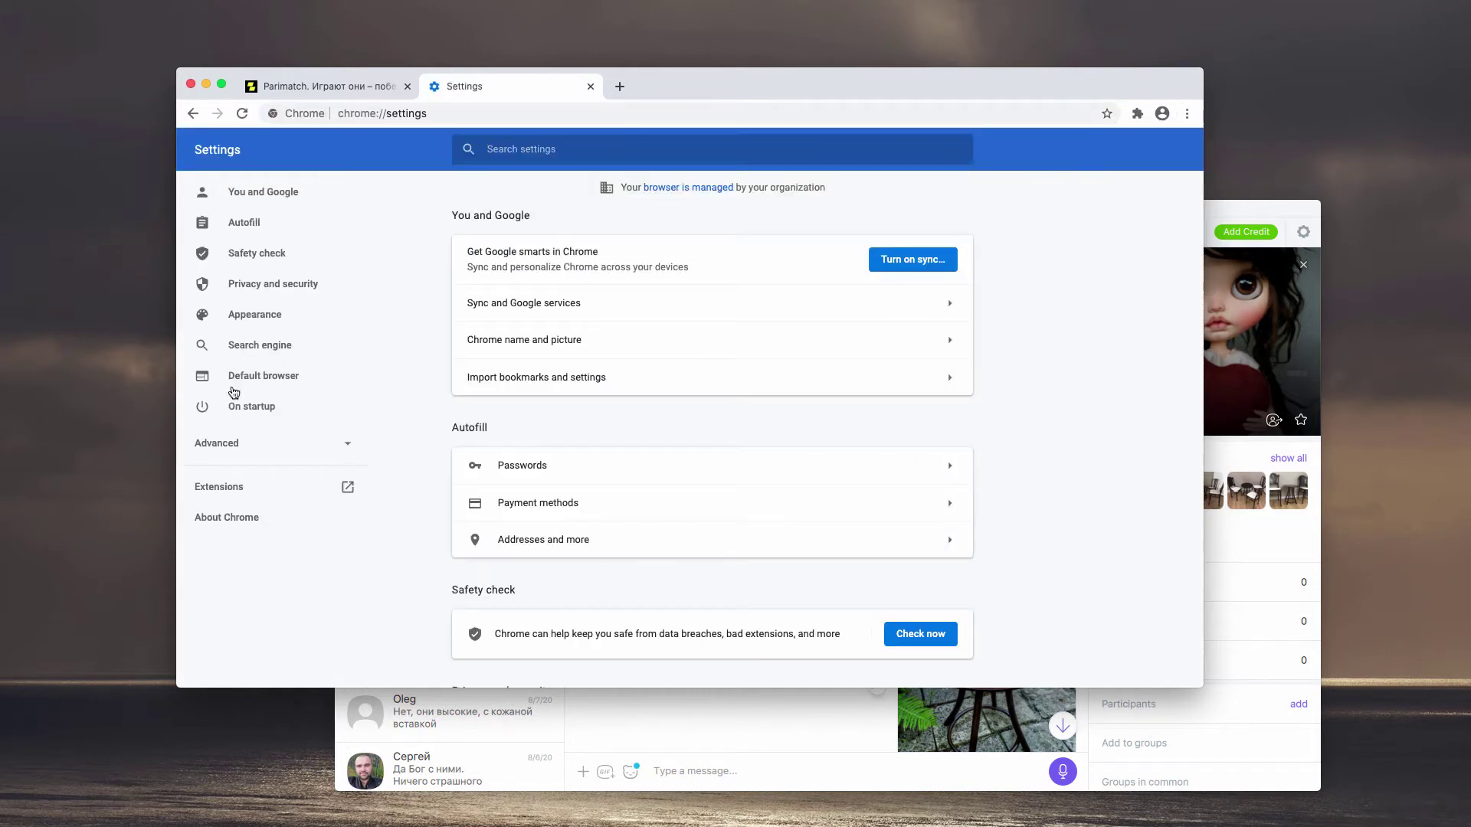
{"action": "scroll", "coordinate": [527, 514], "scroll_direction": "down", "scroll_amount": 3}
{"action": "scroll", "coordinate": [527, 515], "scroll_direction": "down", "scroll_amount": 3}
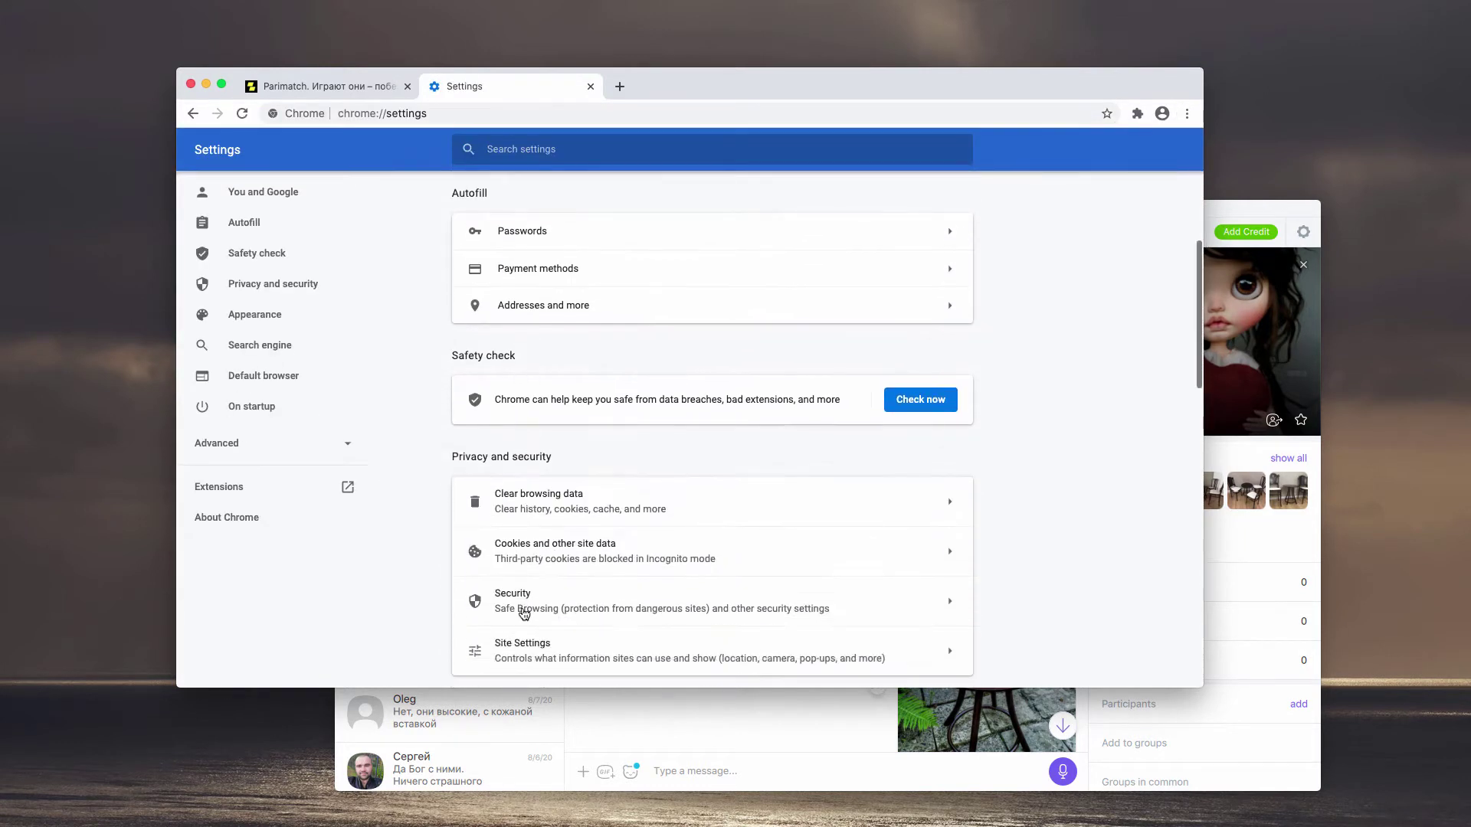
{"action": "left_click", "coordinate": [533, 643]}
{"action": "scroll", "coordinate": [475, 496], "scroll_direction": "down", "scroll_amount": 3}
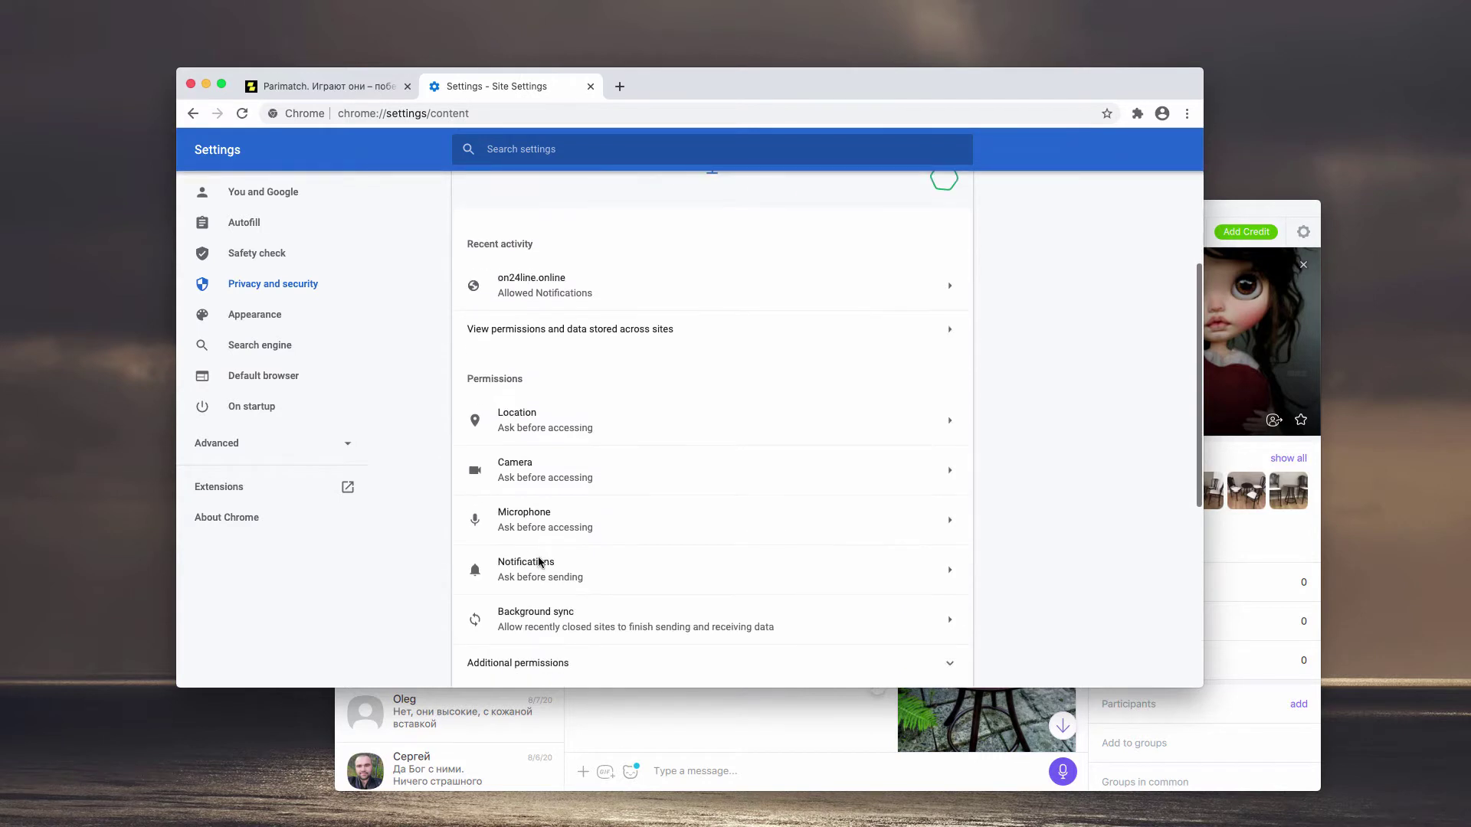
{"action": "left_click", "coordinate": [544, 565]}
{"action": "scroll", "coordinate": [516, 512], "scroll_direction": "down", "scroll_amount": 1}
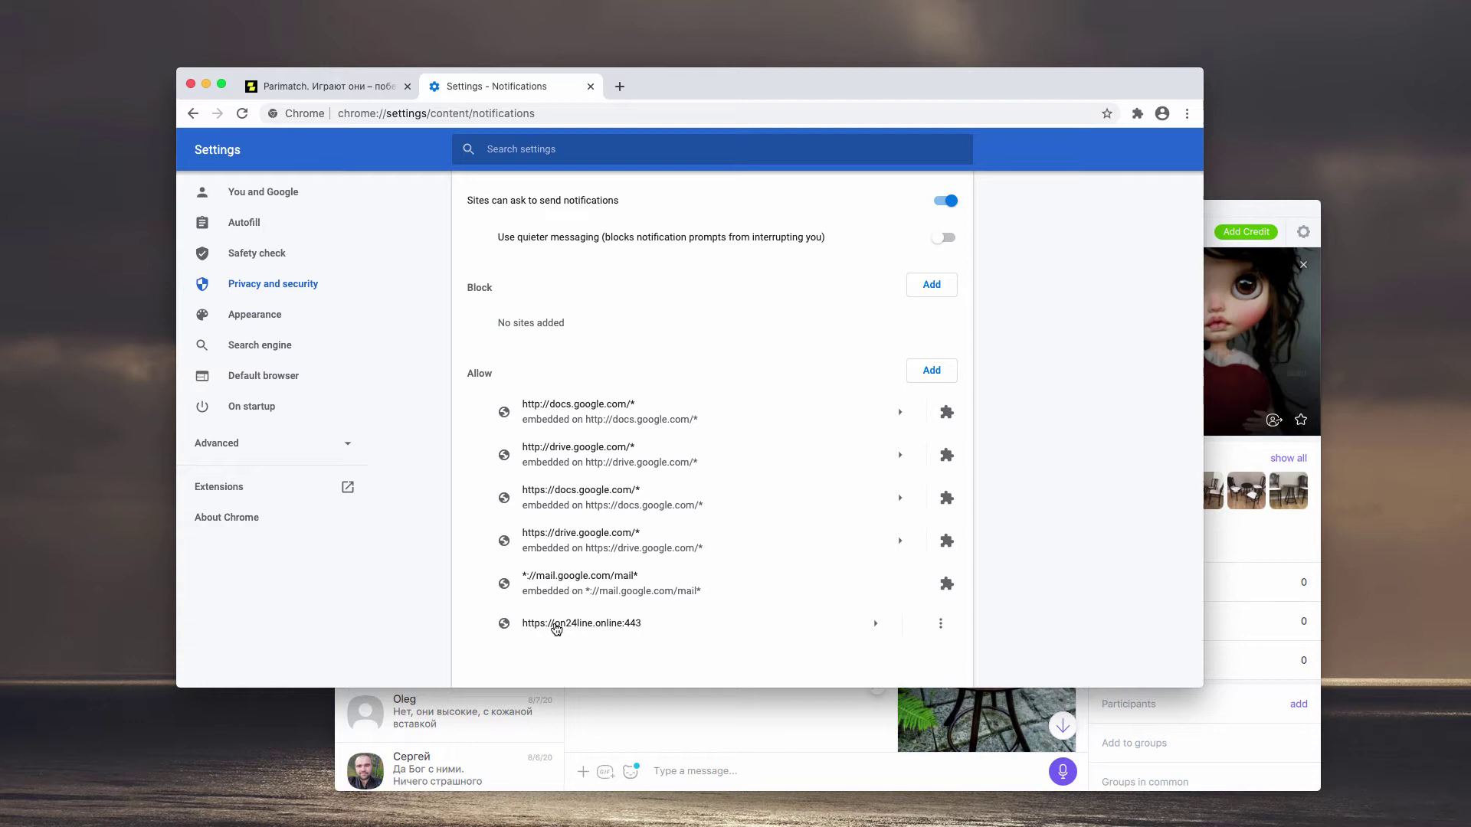
Remove on24line.online from allowed notifications, load combocleaner.com, and close the Parimatch tab
{"action": "left_click", "coordinate": [941, 625]}
{"action": "left_click", "coordinate": [933, 619]}
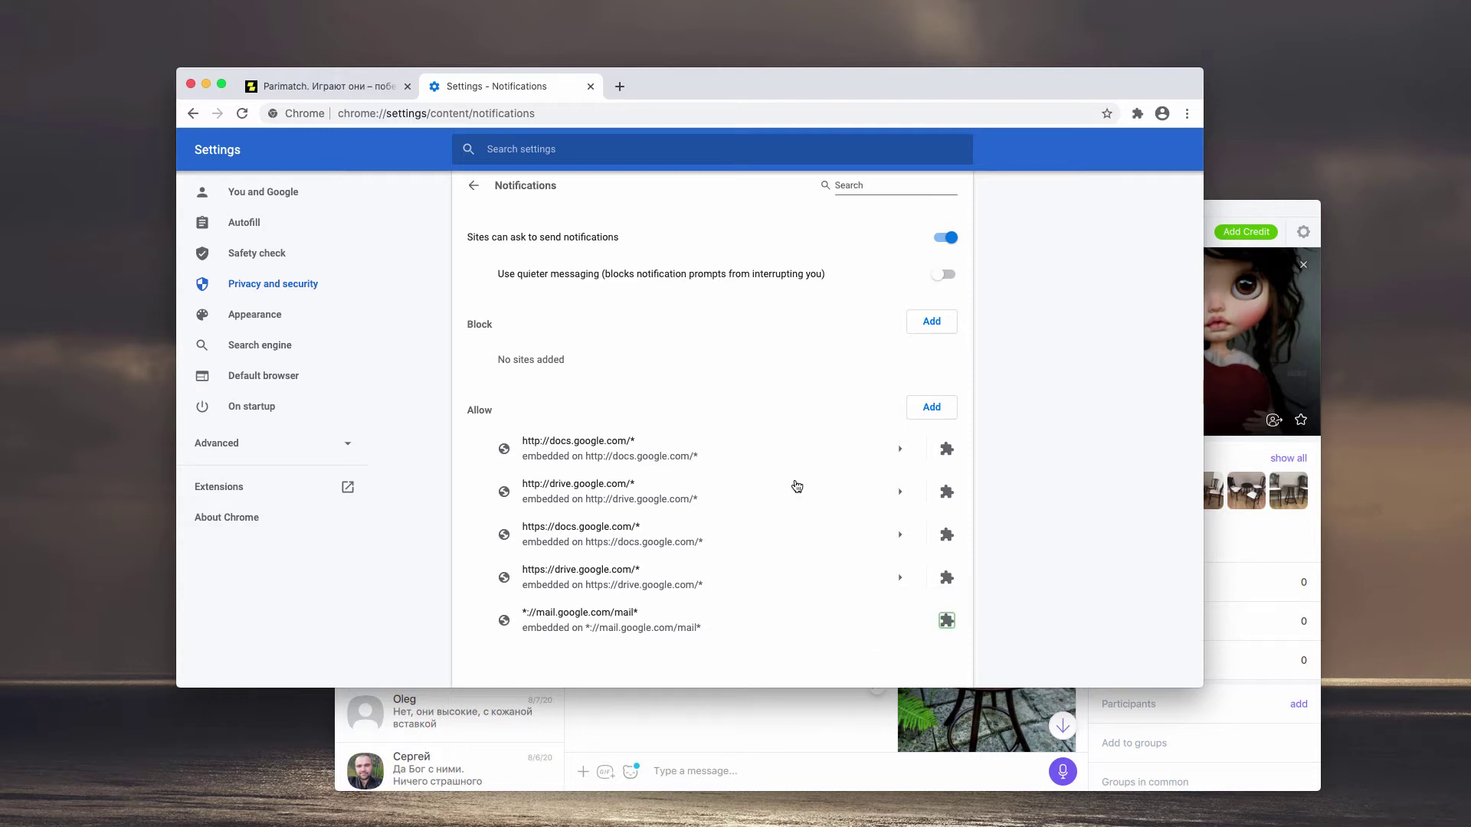
{"action": "left_click", "coordinate": [656, 107]}
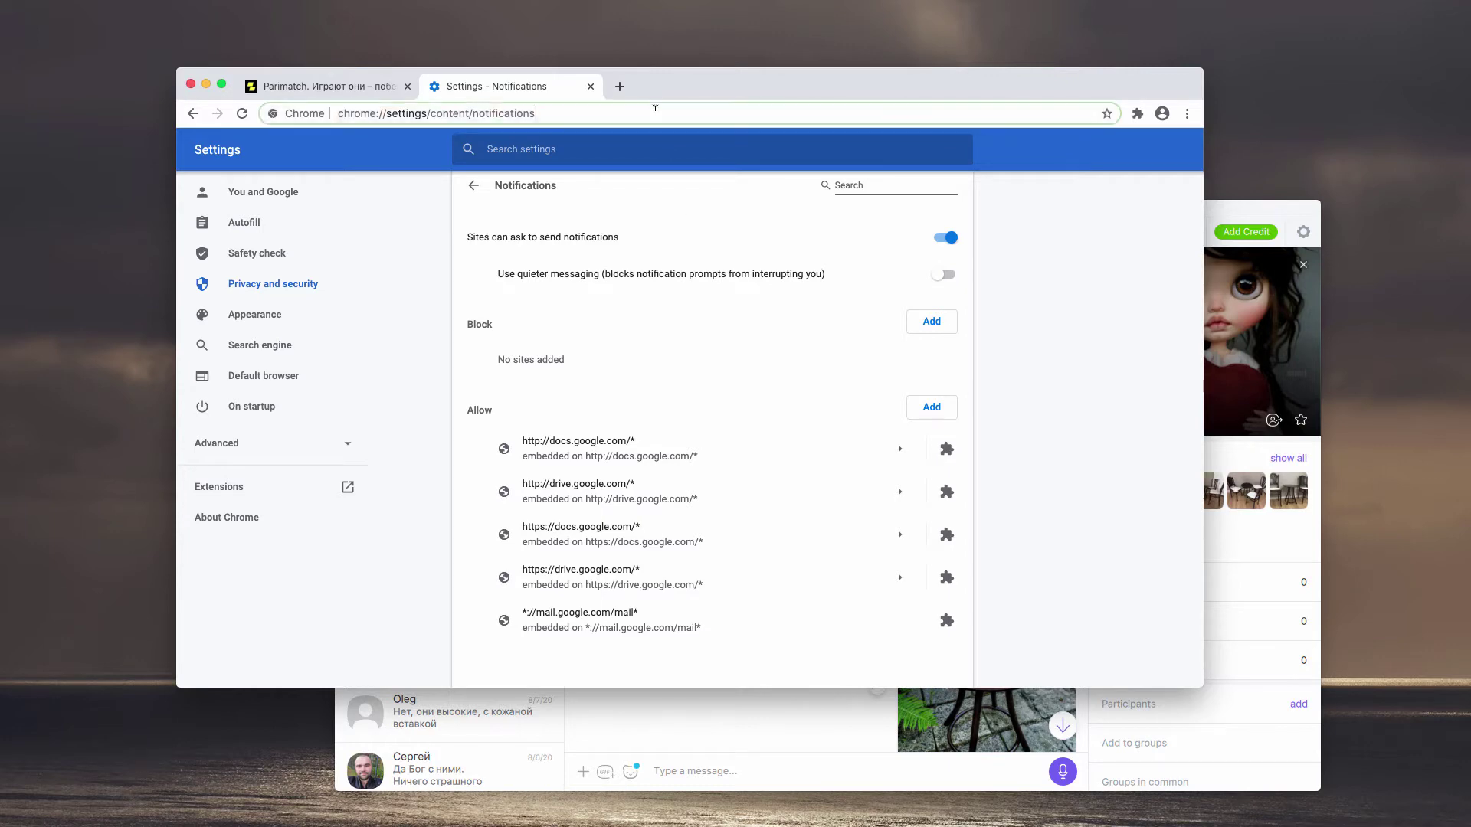
{"action": "type", "text": "combocleaner.com"}
{"action": "key", "text": "Return"}
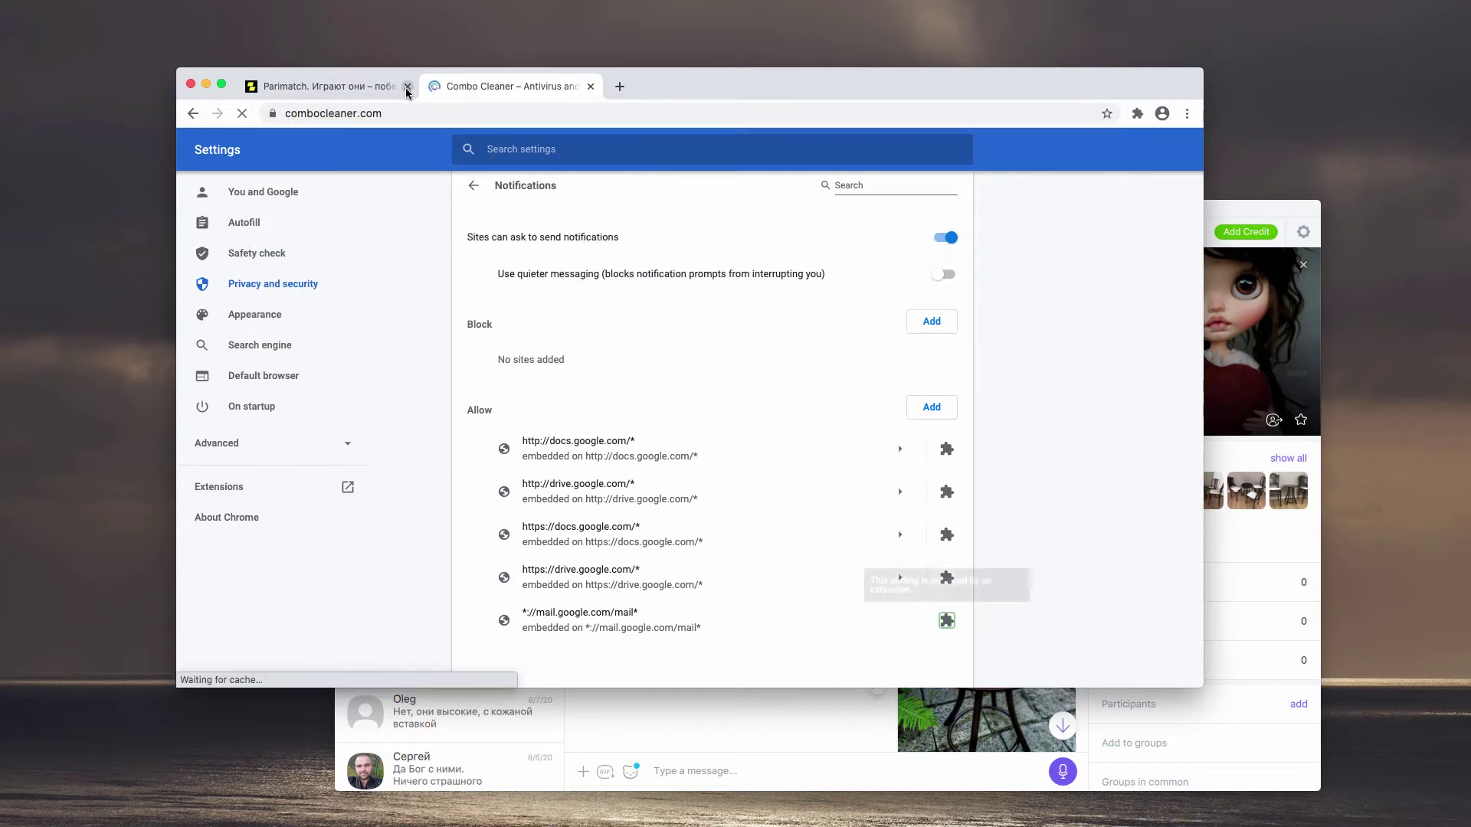
{"action": "middle_click", "coordinate": [306, 88]}
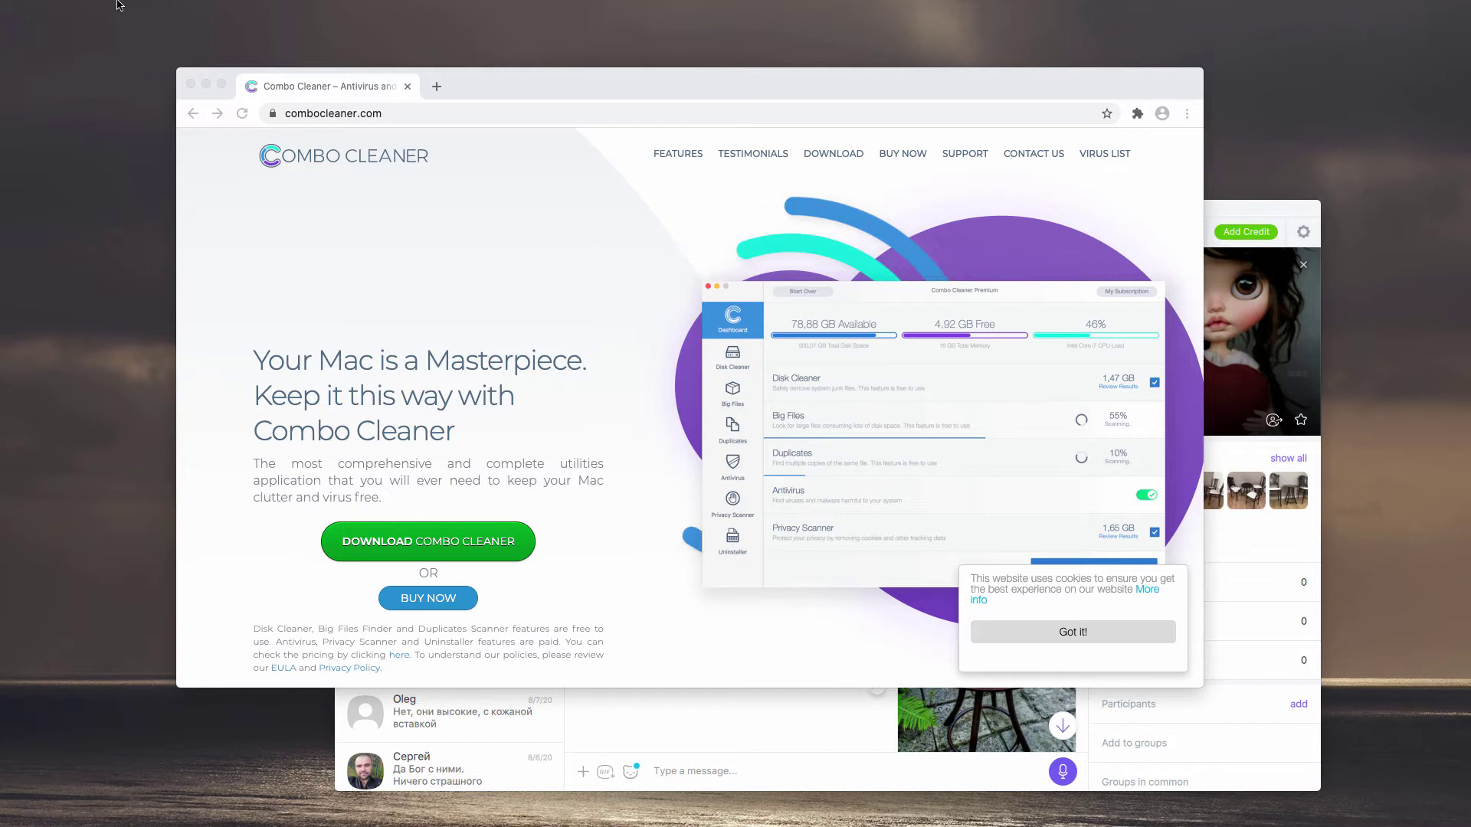
Drag the Chrome window lower on the screen
{"action": "left_click_drag", "start_coordinate": [600, 77], "coordinate": [542, 184]}
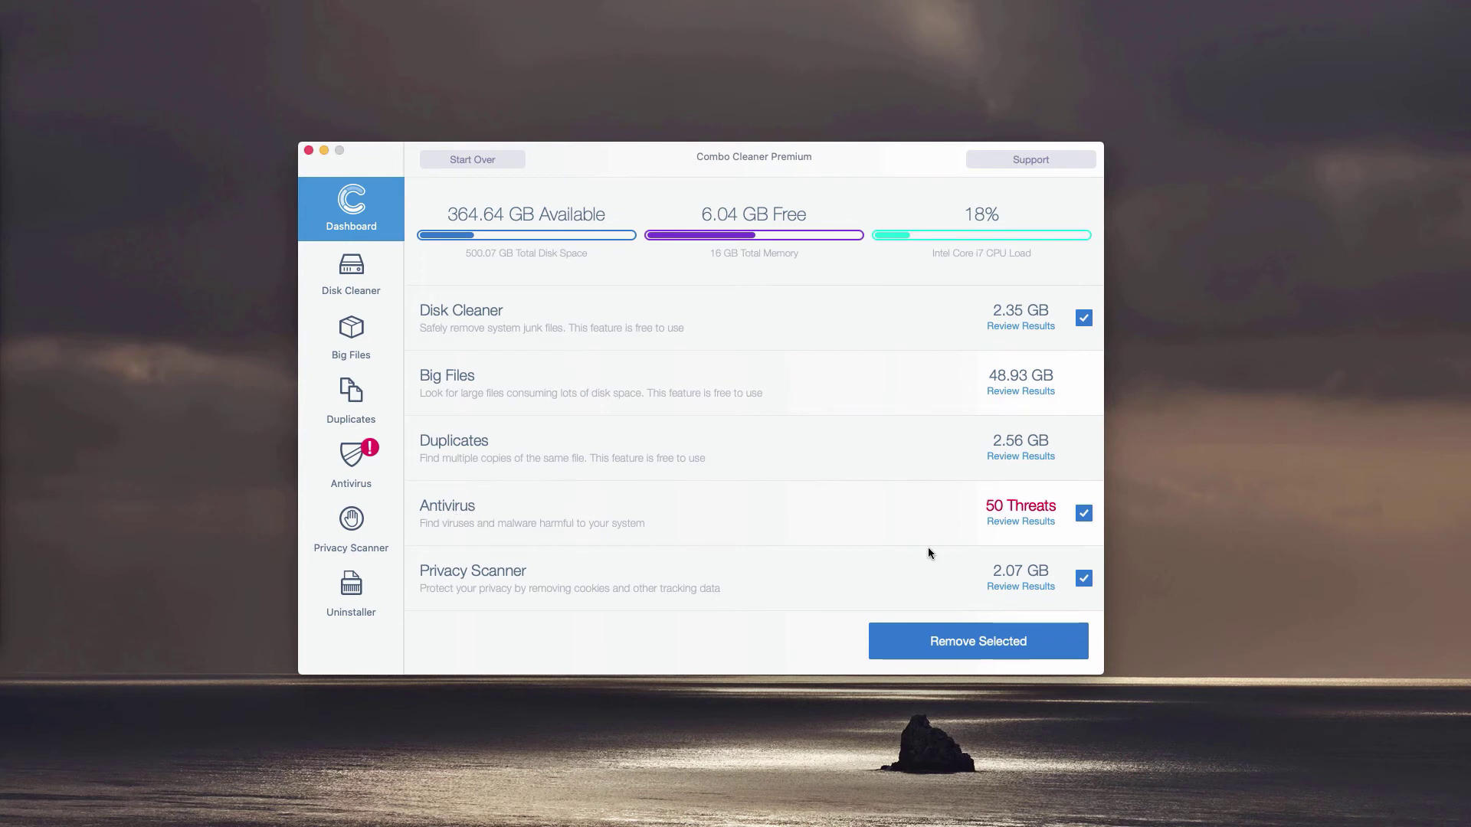
Open Combo Cleaner's detailed antivirus list and scroll through the 50 detected threats
{"action": "left_click", "coordinate": [1027, 524]}
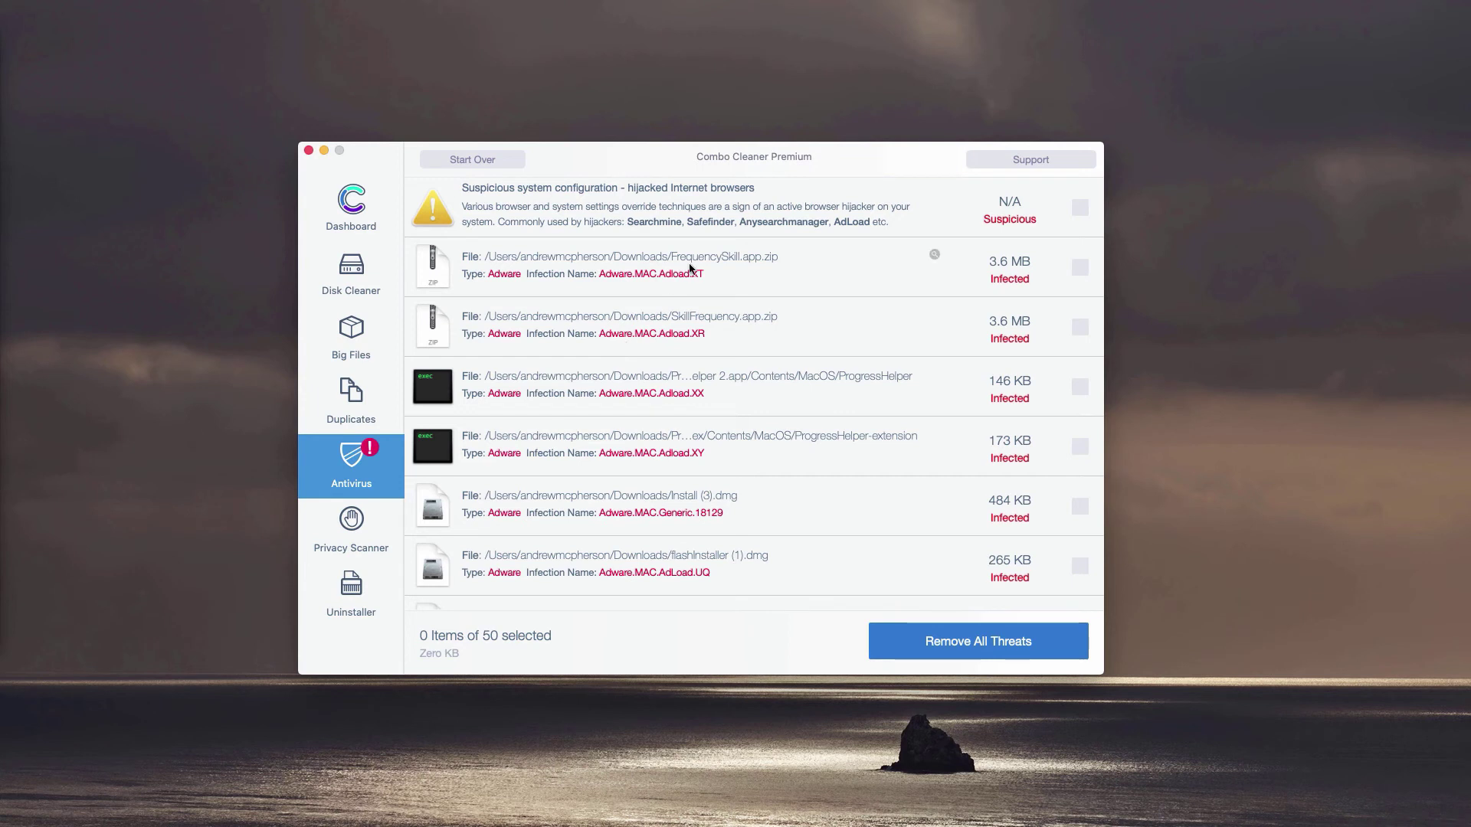
{"action": "scroll", "coordinate": [677, 435], "scroll_direction": "down", "scroll_amount": 5}
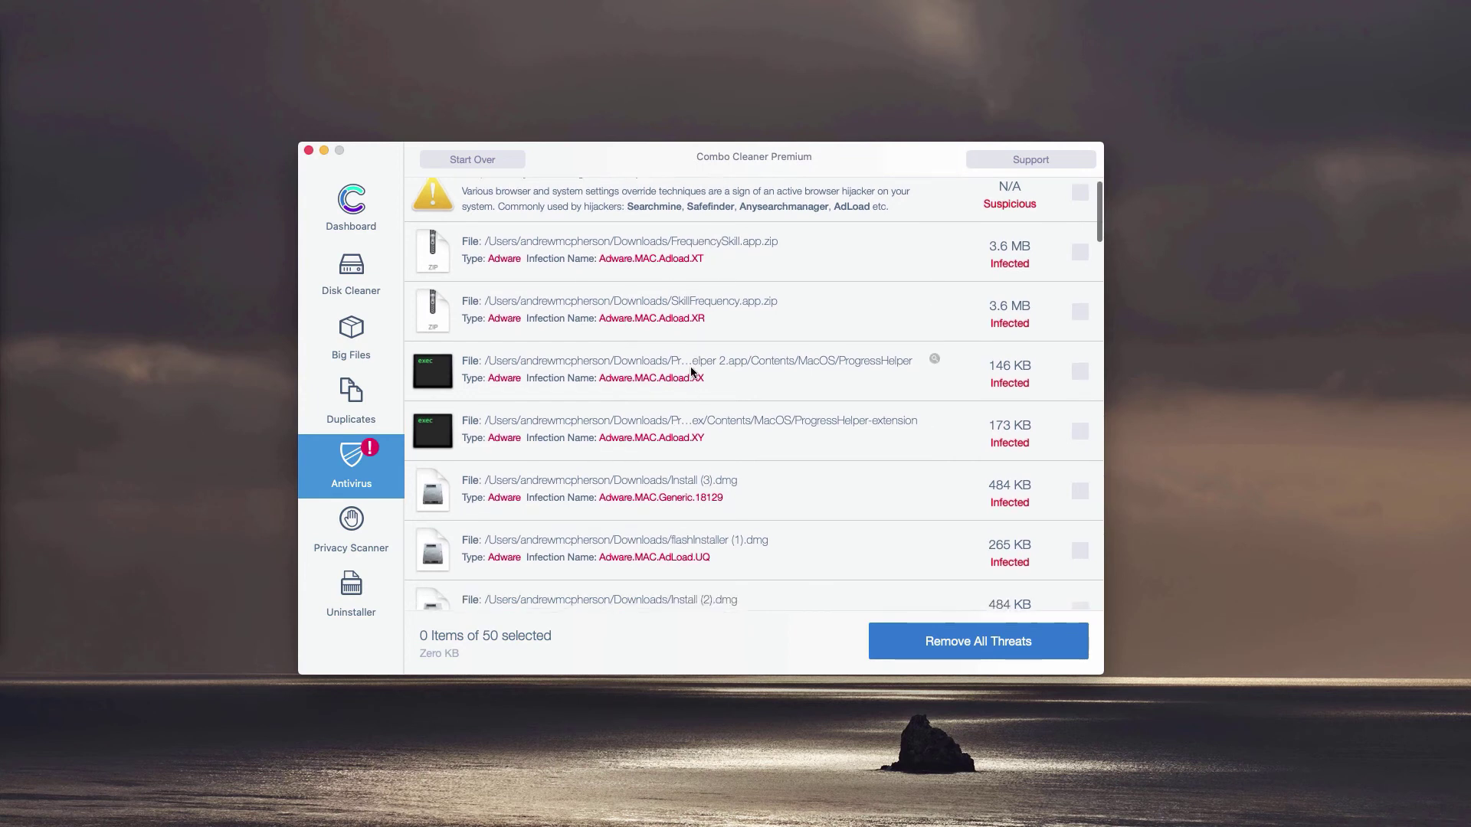
{"action": "scroll", "coordinate": [766, 321], "scroll_direction": "up", "scroll_amount": 5}
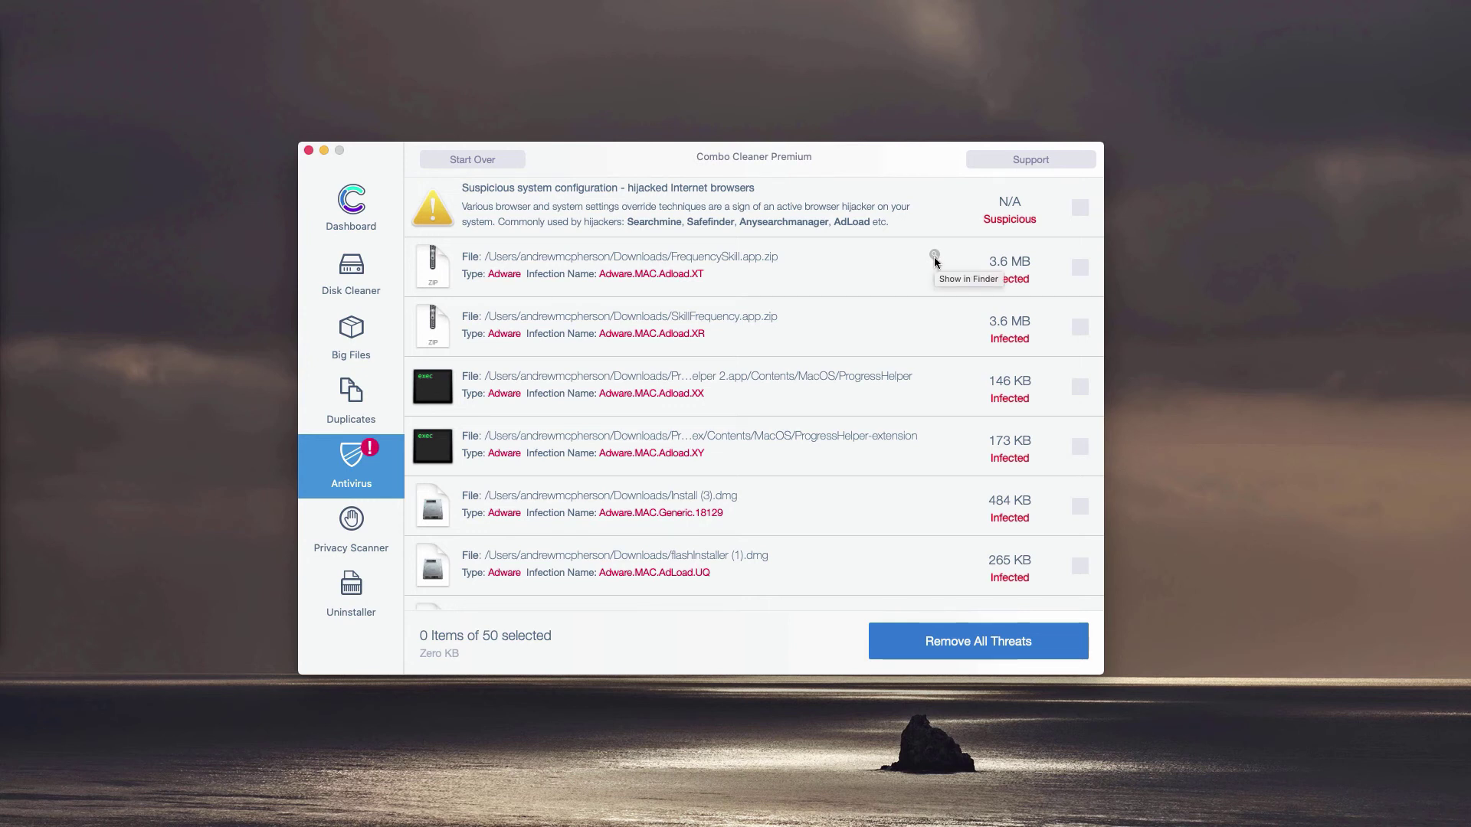
Reveal FrequencySkill.app.zip in Finder and move it to the Trash
{"action": "left_click", "coordinate": [935, 256]}
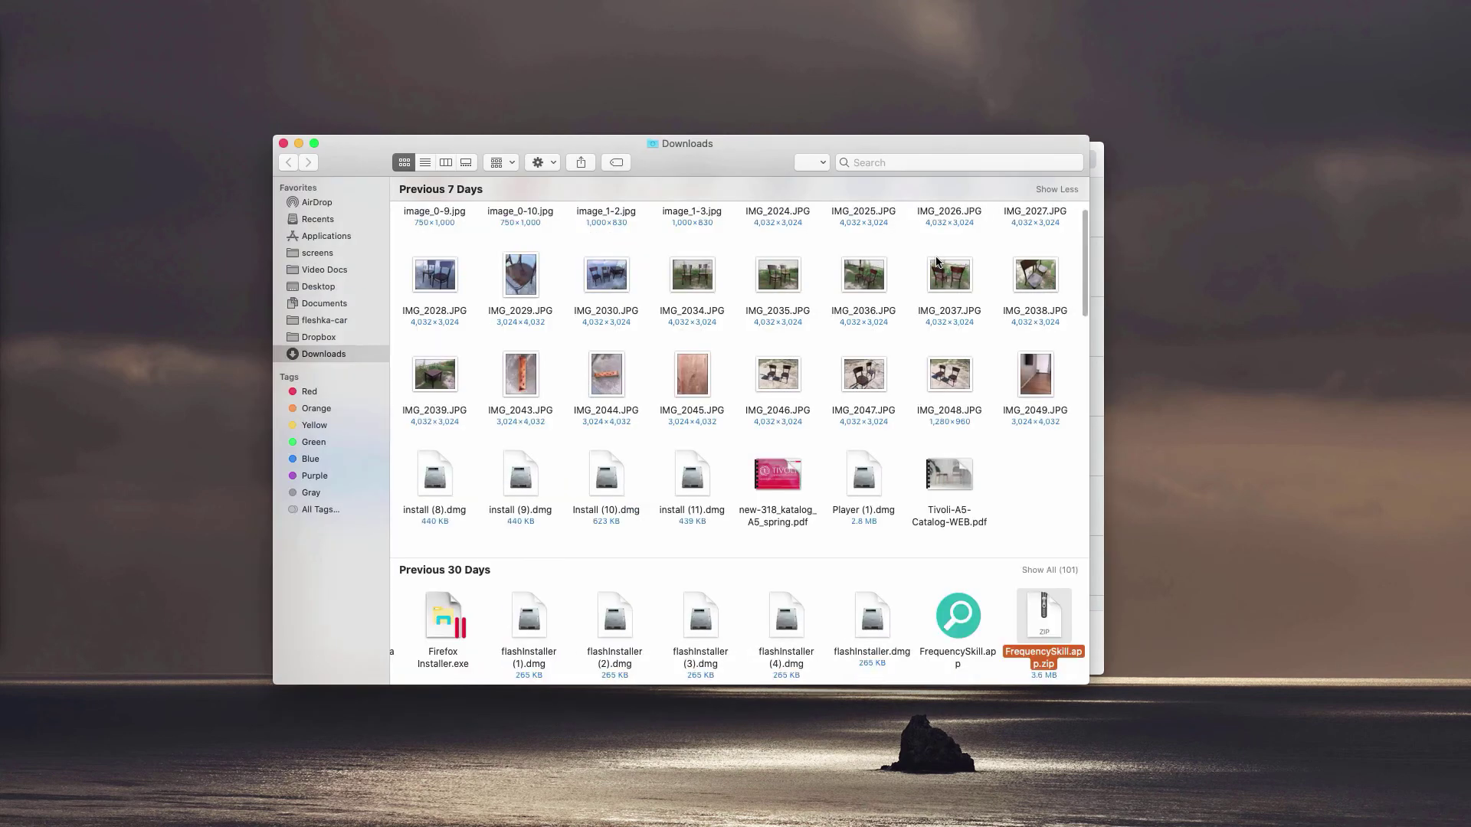
{"action": "right_click", "coordinate": [1042, 621]}
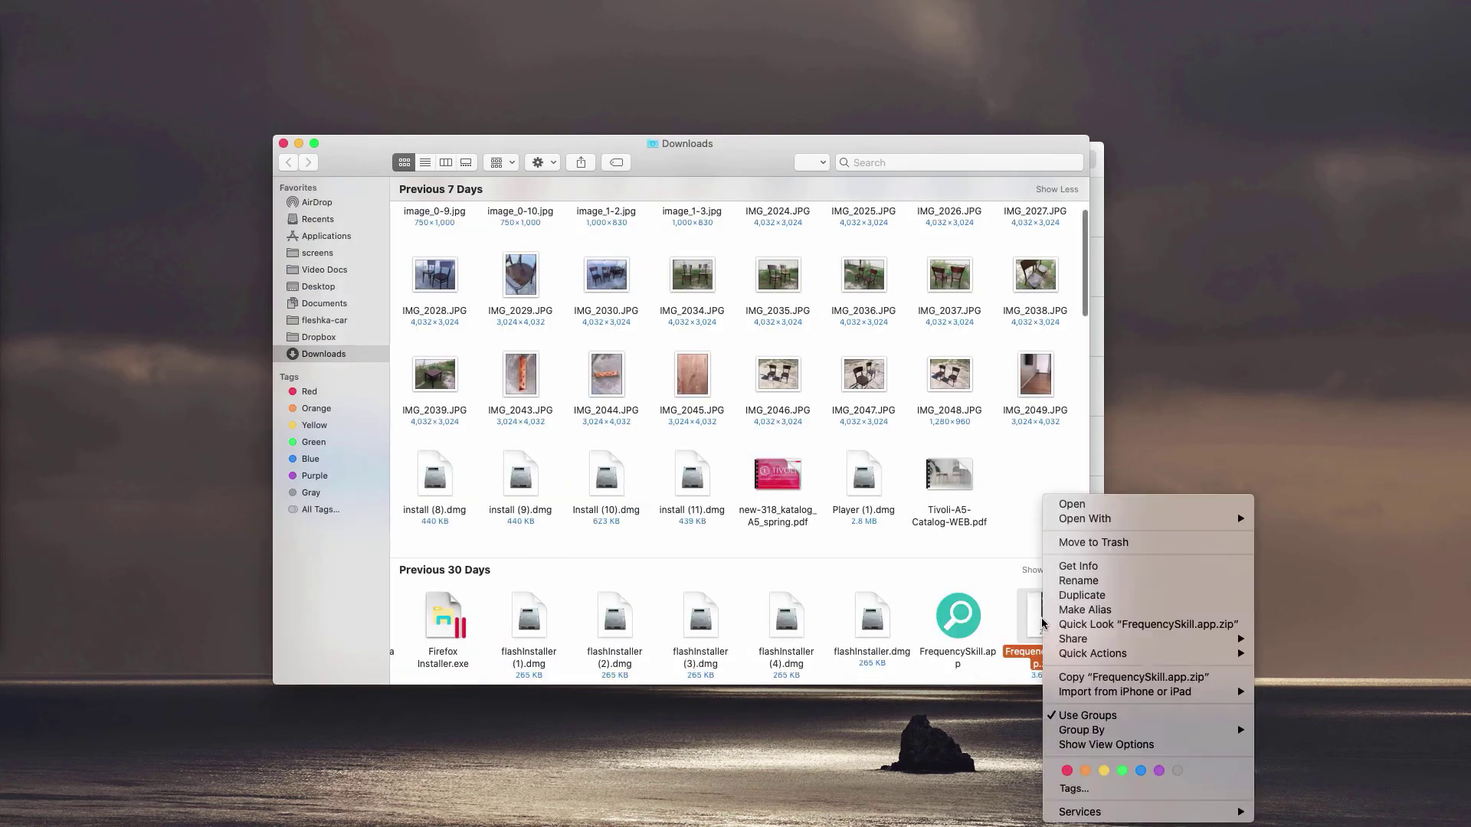
{"action": "left_click", "coordinate": [1075, 543]}
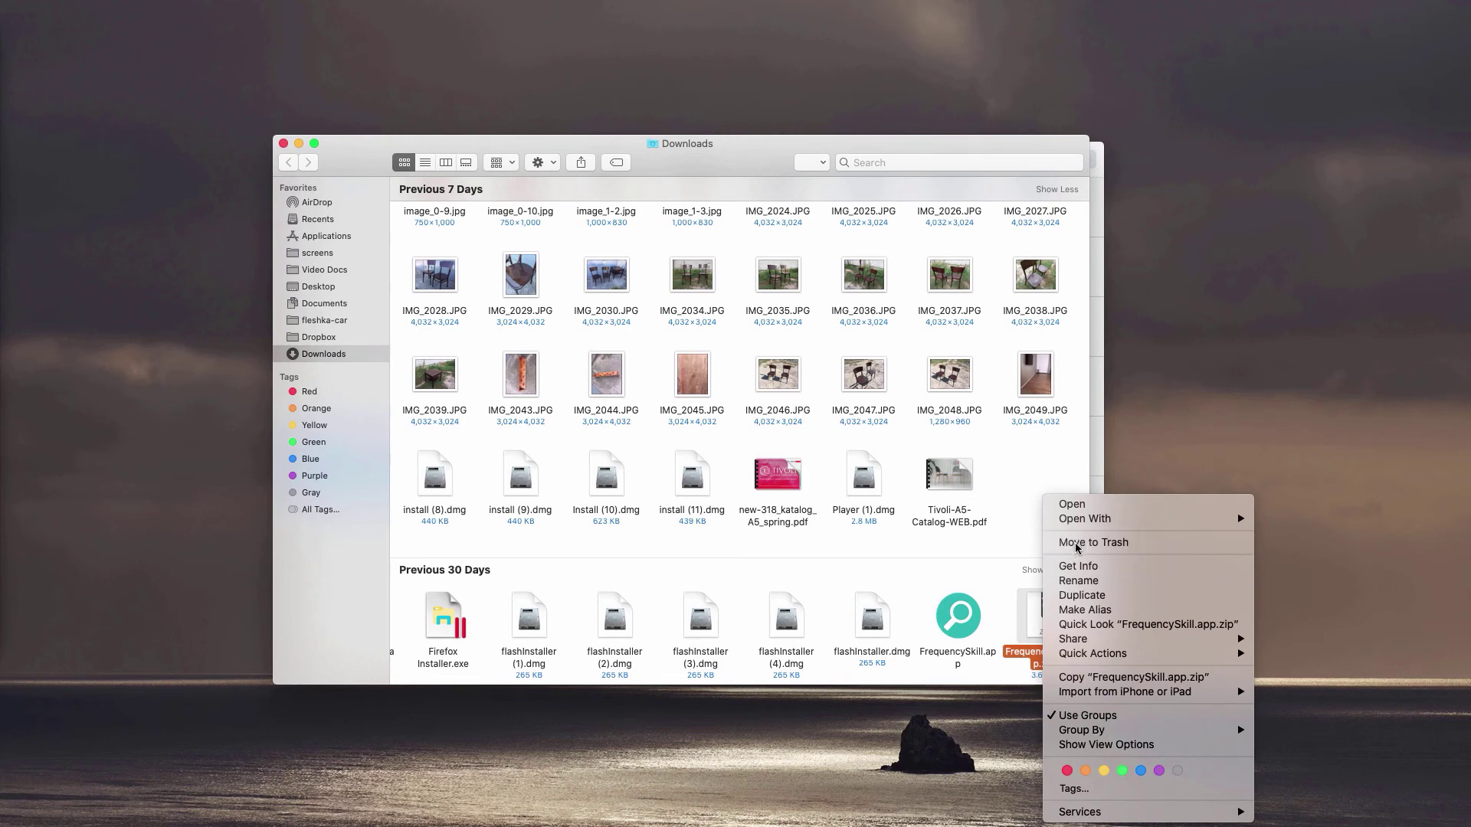
Close that Finder window, then reveal SkillFrequency.app.zip in Downloads and trash it too
{"action": "left_click", "coordinate": [283, 144]}
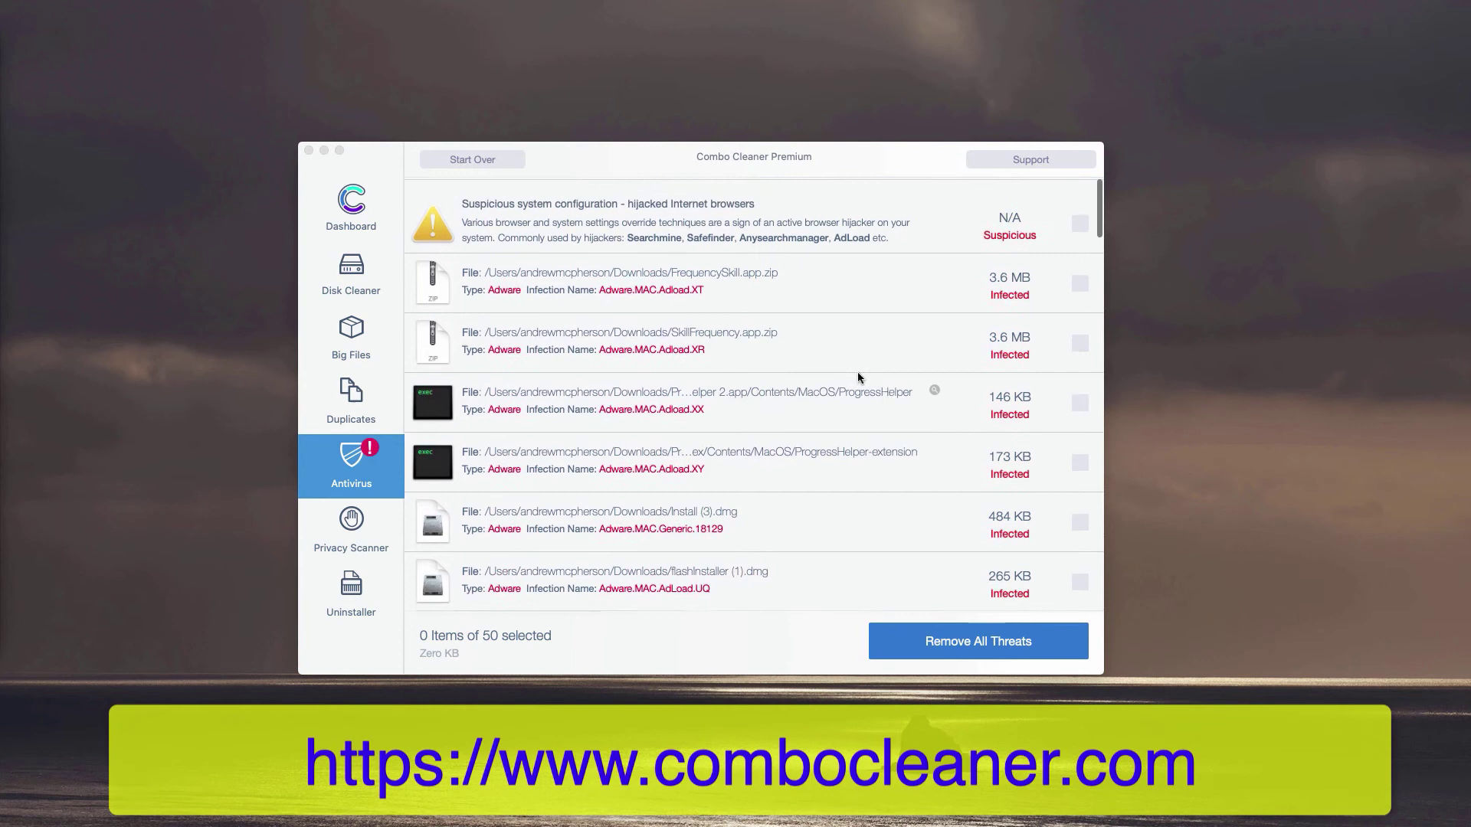
{"action": "scroll", "coordinate": [858, 373], "scroll_direction": "down", "scroll_amount": 1}
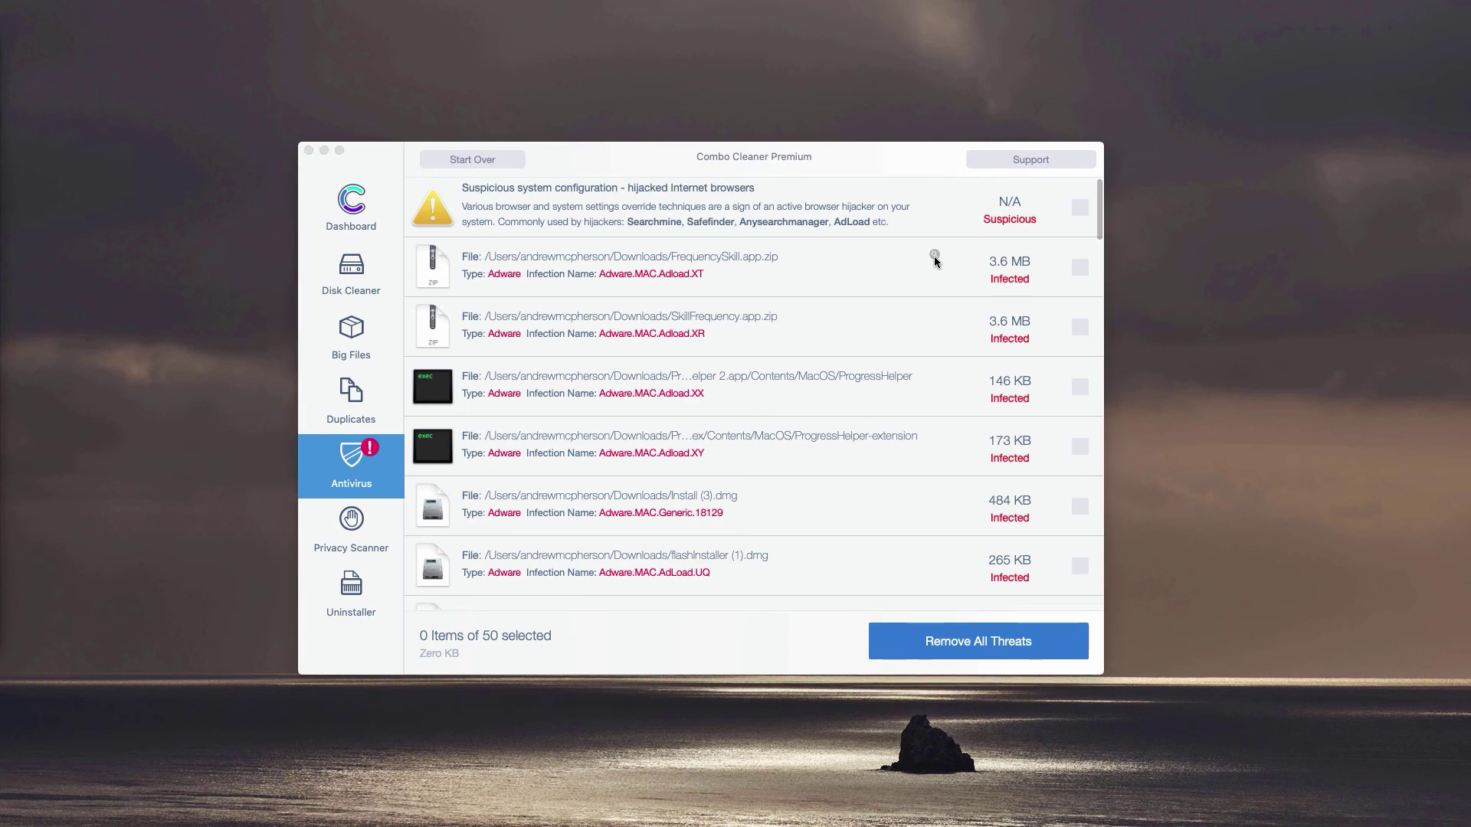
{"action": "left_click", "coordinate": [936, 260]}
{"action": "left_click", "coordinate": [935, 316]}
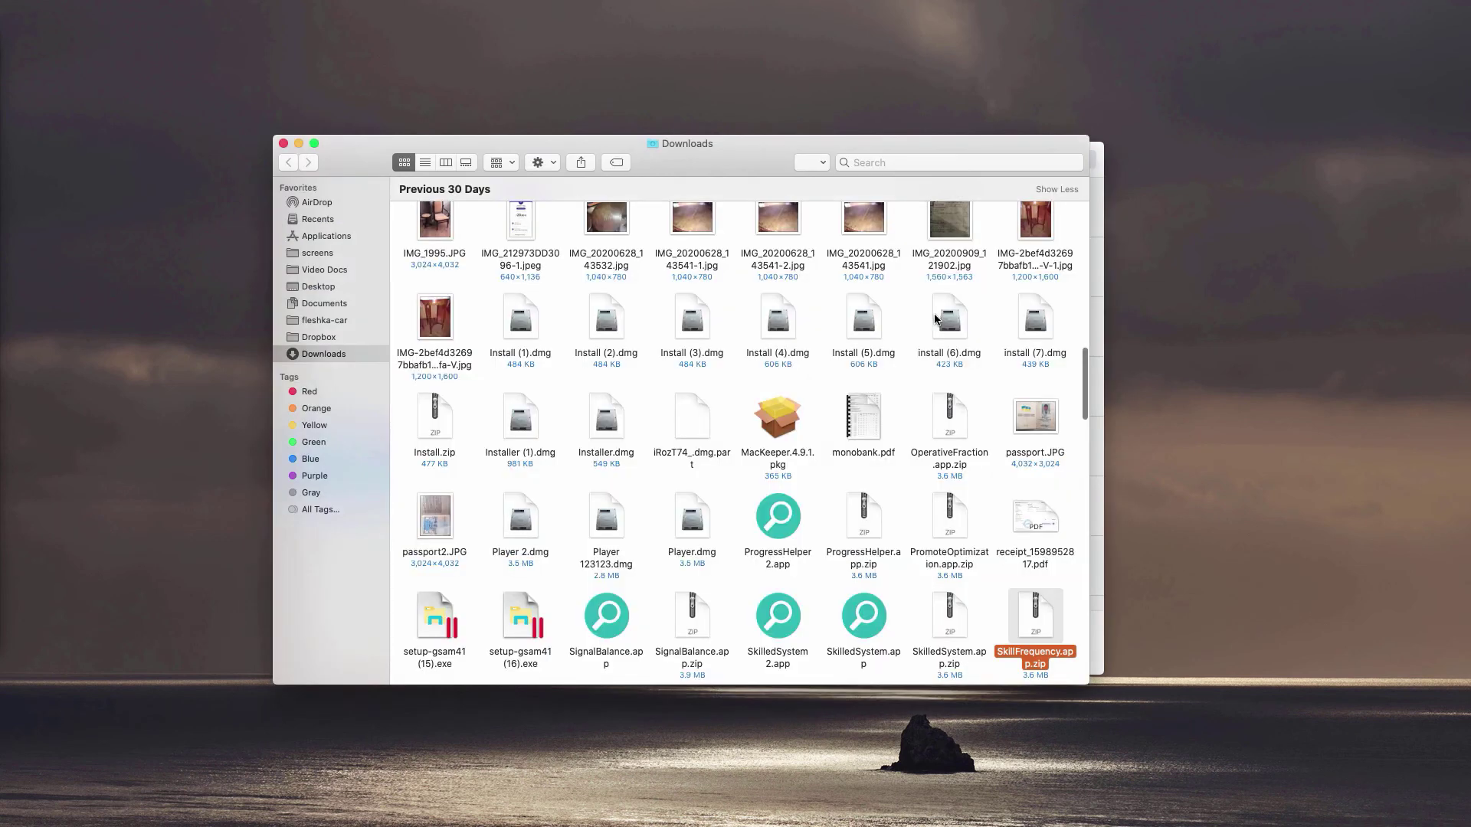
{"action": "right_click", "coordinate": [1032, 622]}
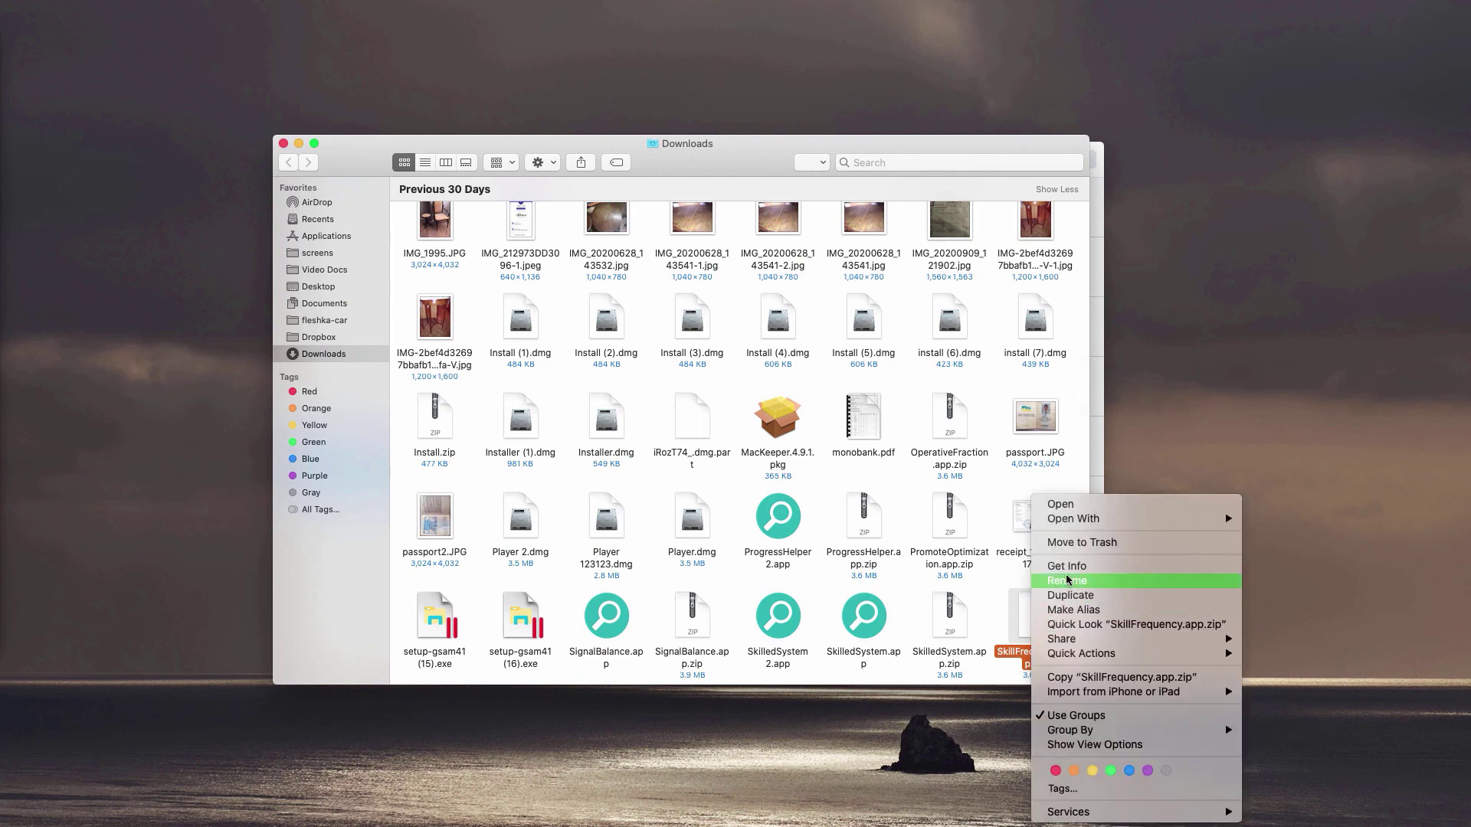
{"action": "left_click", "coordinate": [1076, 546]}
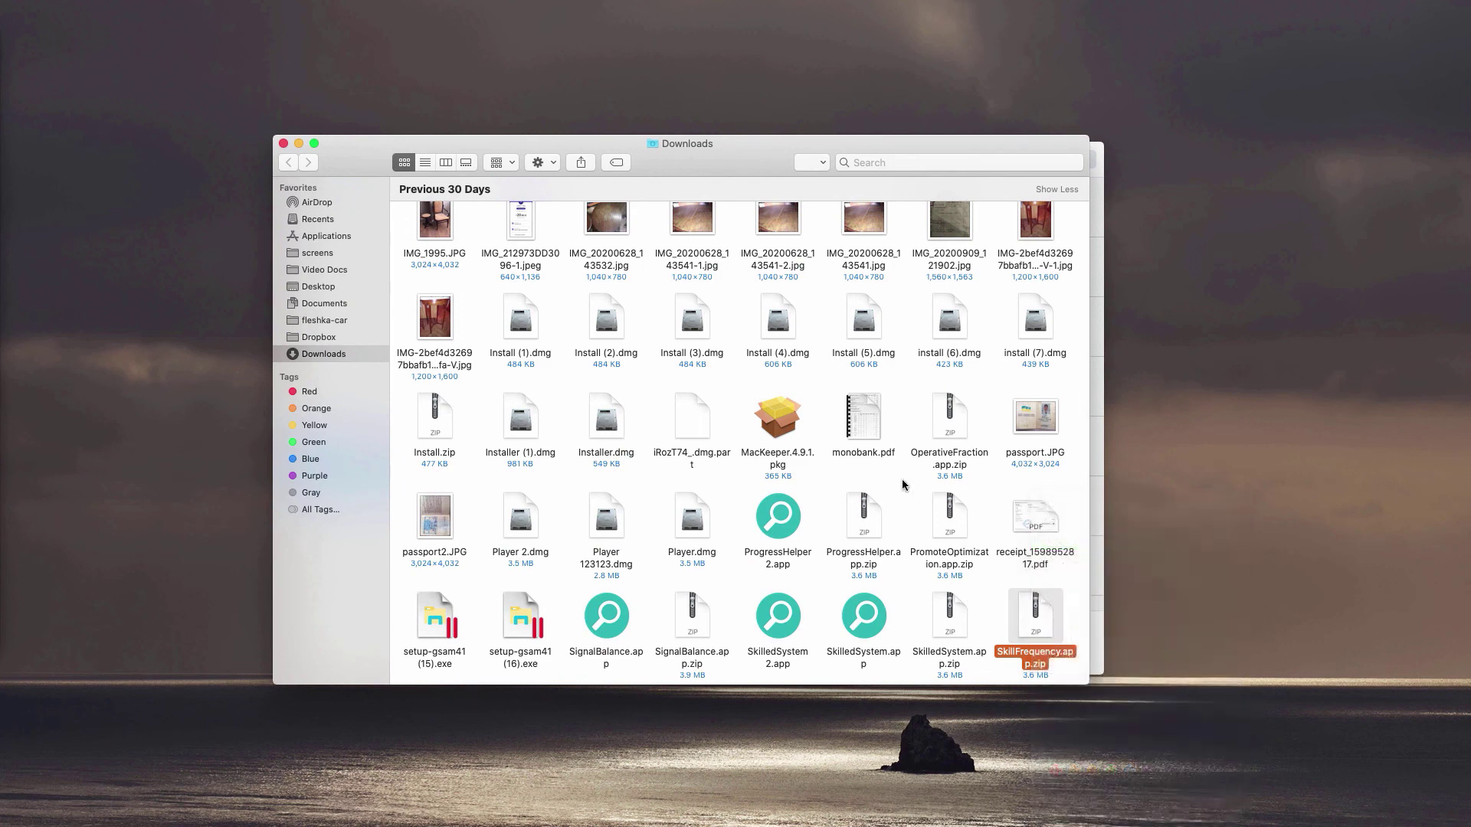
Close the Downloads window and scroll Combo Cleaner's threat list back to the top
{"action": "left_click", "coordinate": [283, 143]}
{"action": "scroll", "coordinate": [704, 477], "scroll_direction": "down", "scroll_amount": 3}
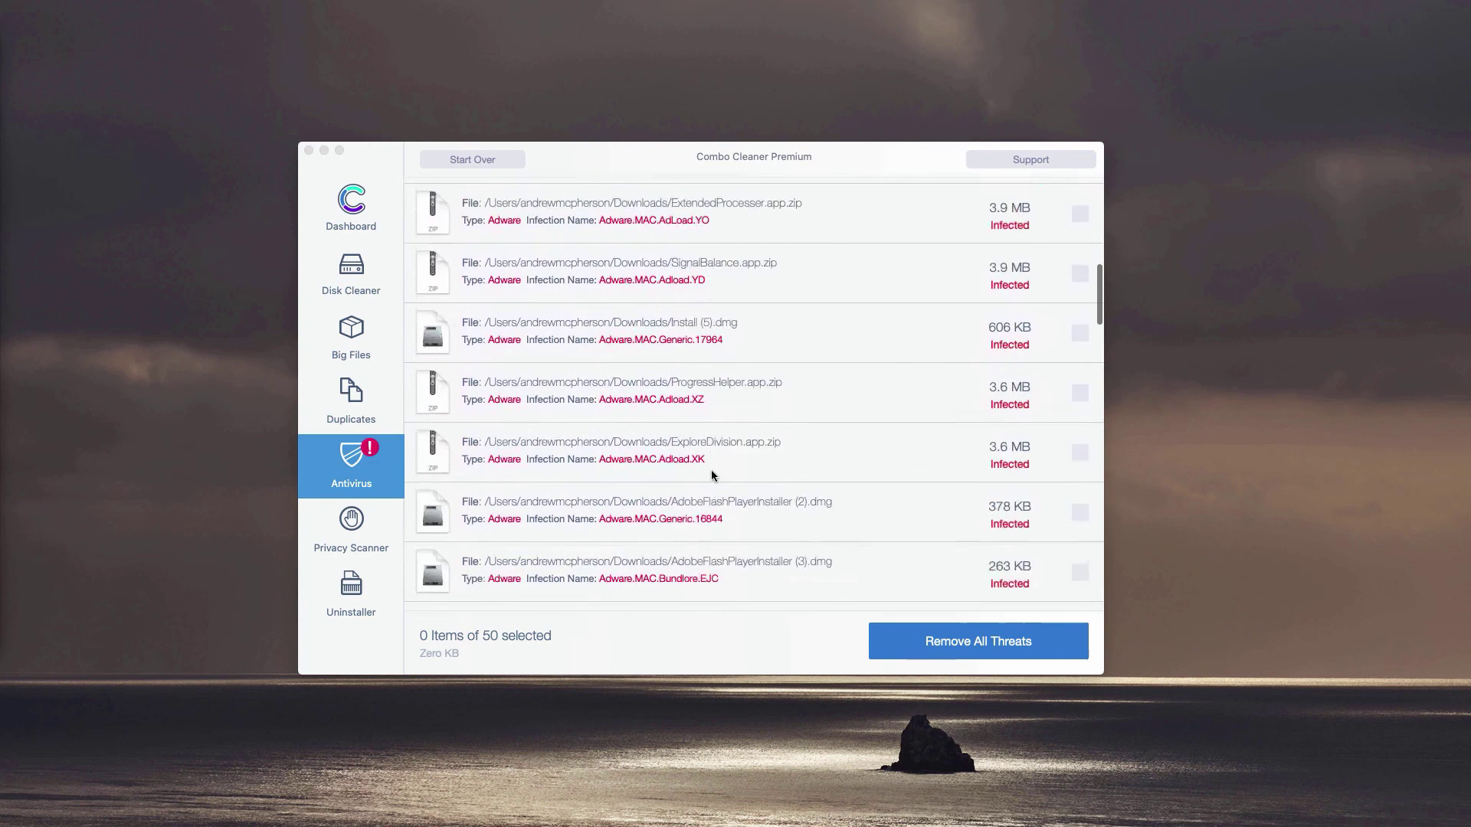
{"action": "scroll", "coordinate": [712, 387], "scroll_direction": "up", "scroll_amount": 10}
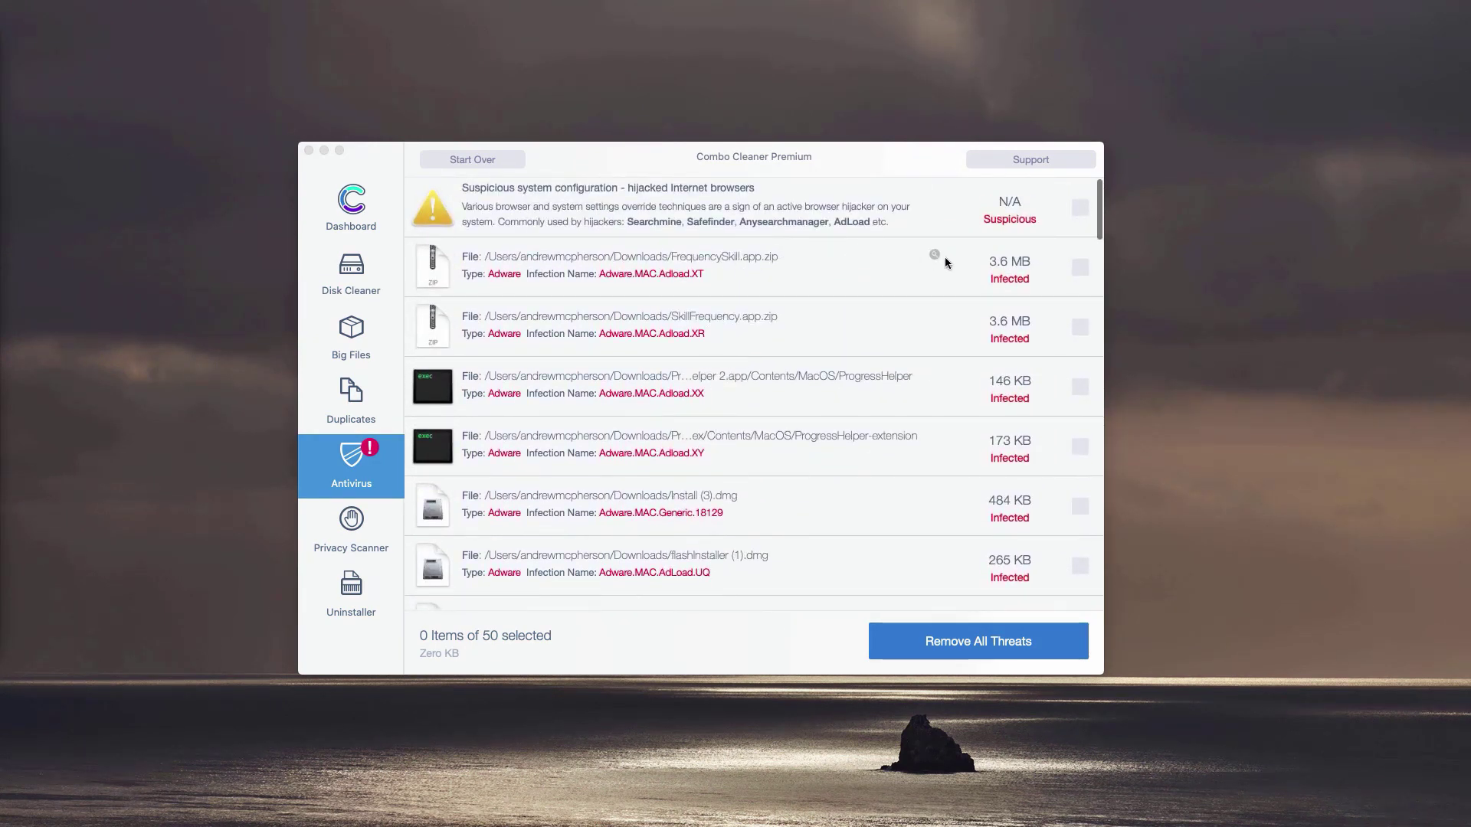
{"action": "left_click", "coordinate": [824, 158]}
{"action": "scroll", "coordinate": [823, 256], "scroll_direction": "up", "scroll_amount": 2}
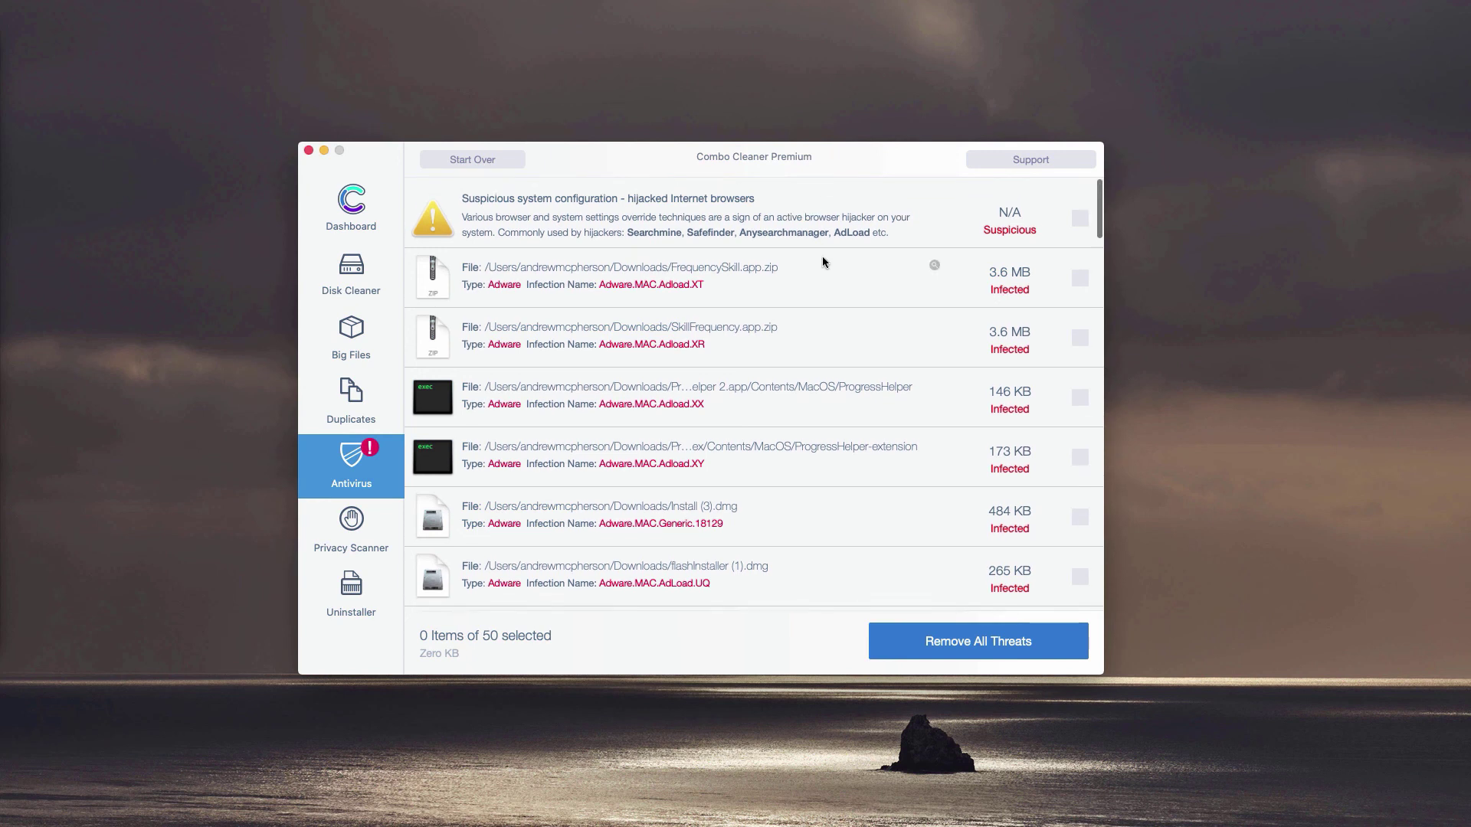